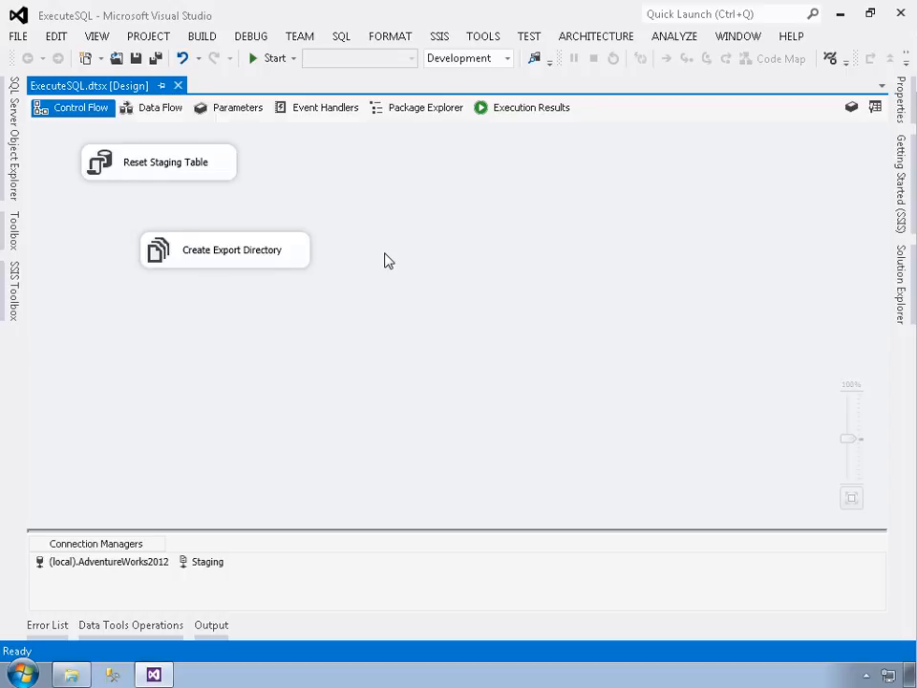
Add an FTP Task to the control flow, below and to the right of the Create Export Directory task
click(11, 301)
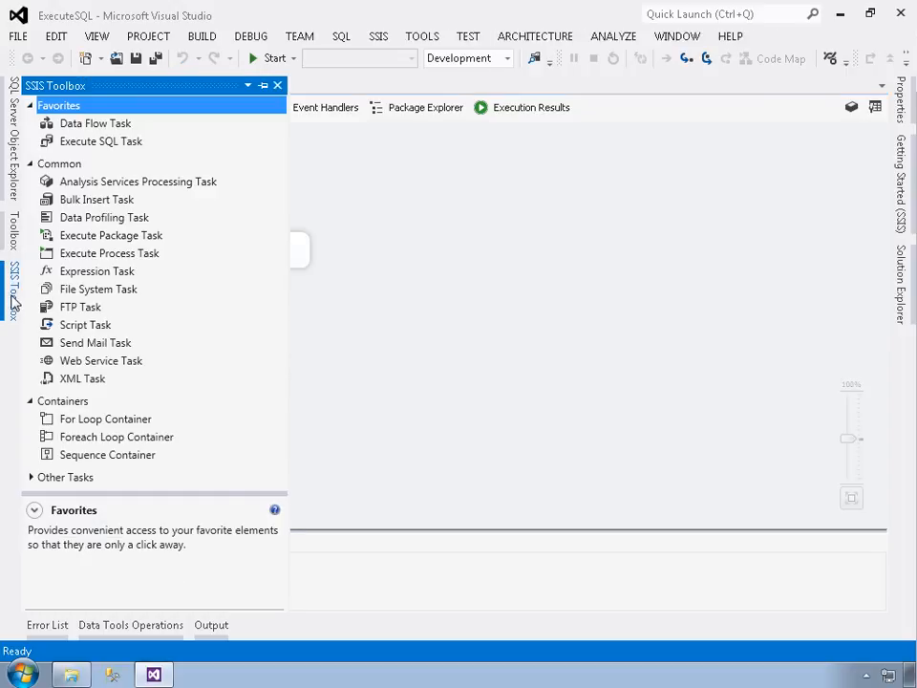
click(77, 310)
drag(76, 310, 354, 317)
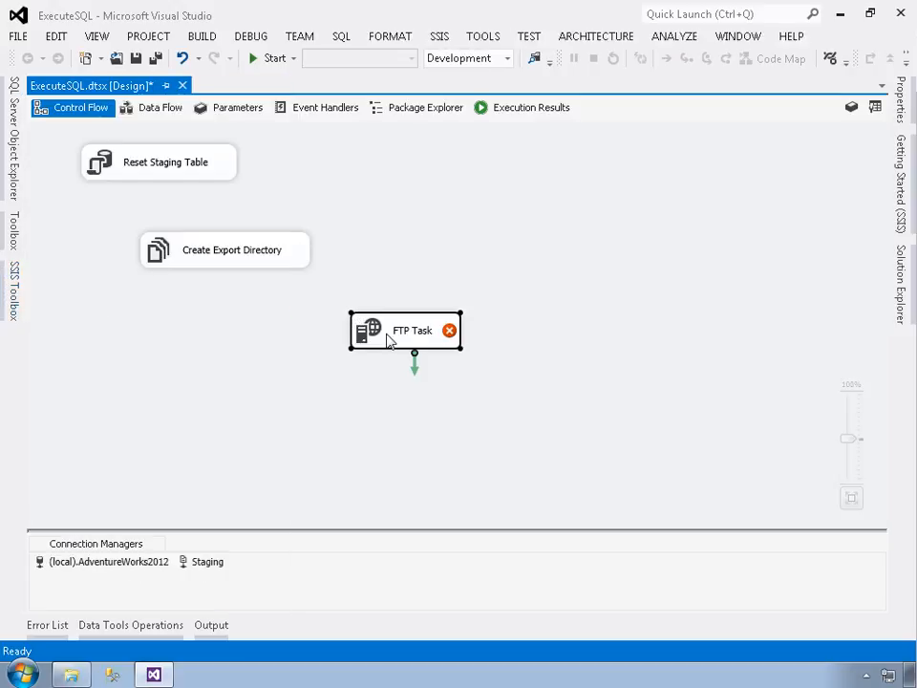
Rename the new FTP Task as Download EDGAR Data
right_click(391, 336)
click(429, 287)
text(Down)
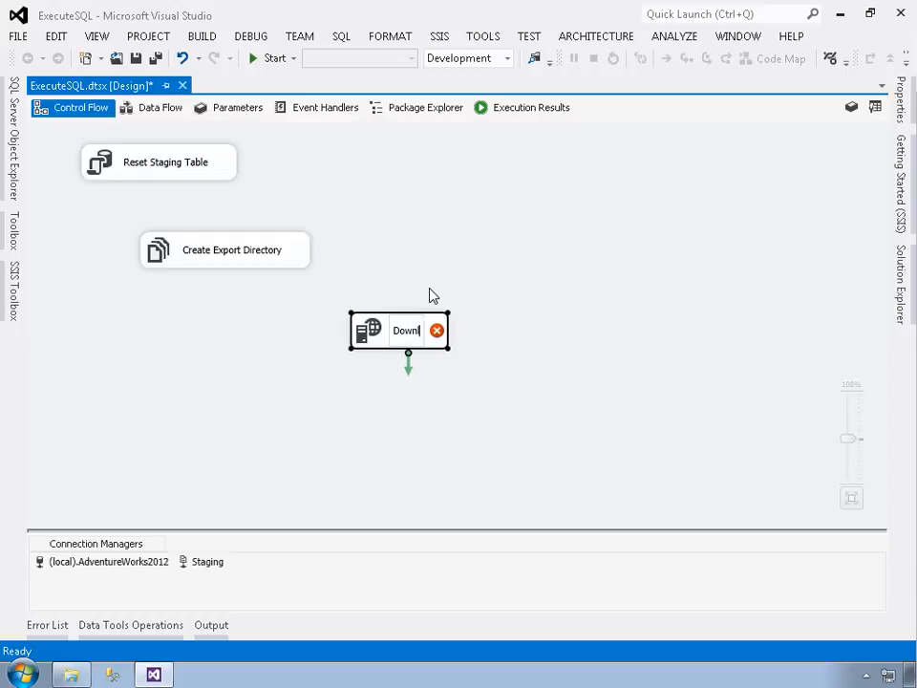
text(load EDGAR )
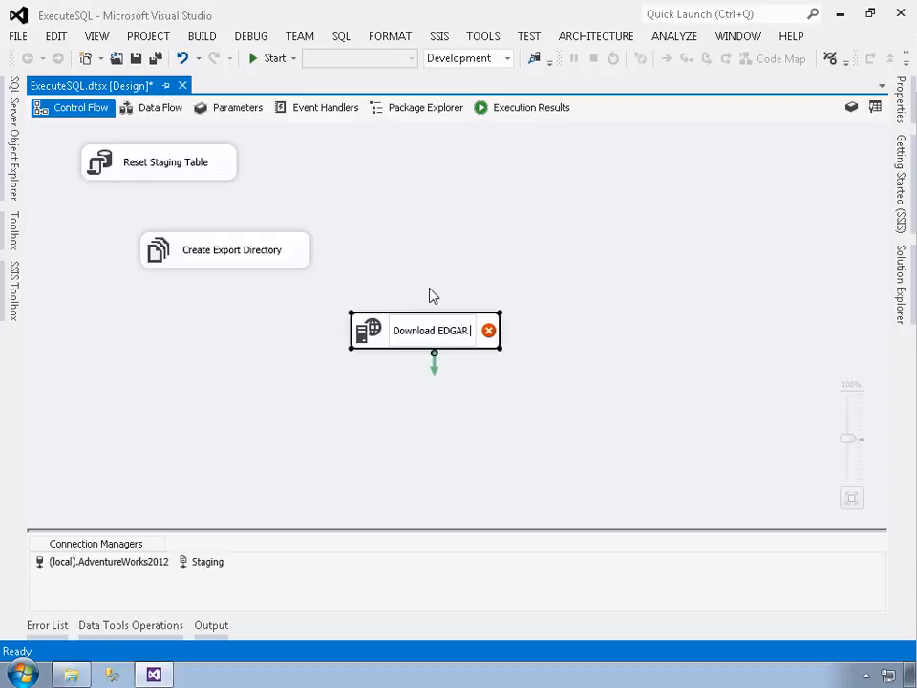
text(Data)
key(Return)
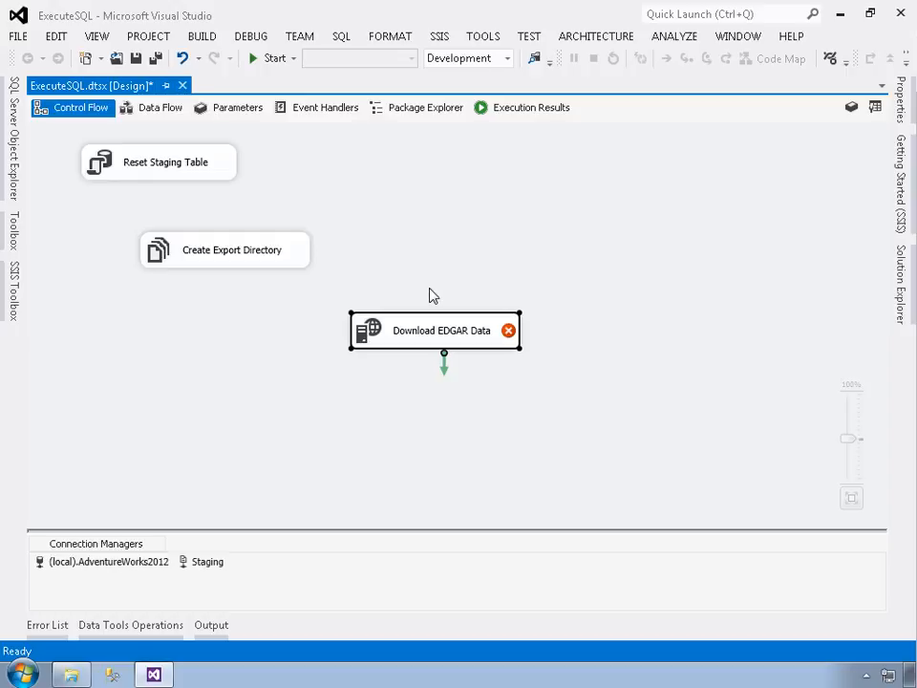
Create a new FTP connection for the Download EDGAR Data task with the server name ftp.sec.gov
double_click(434, 344)
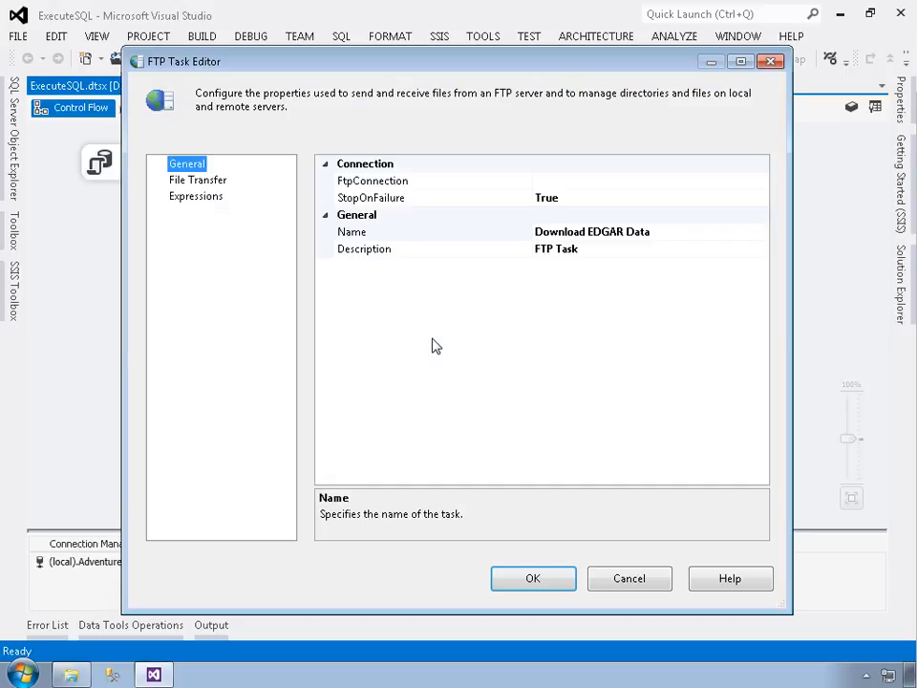
click(389, 182)
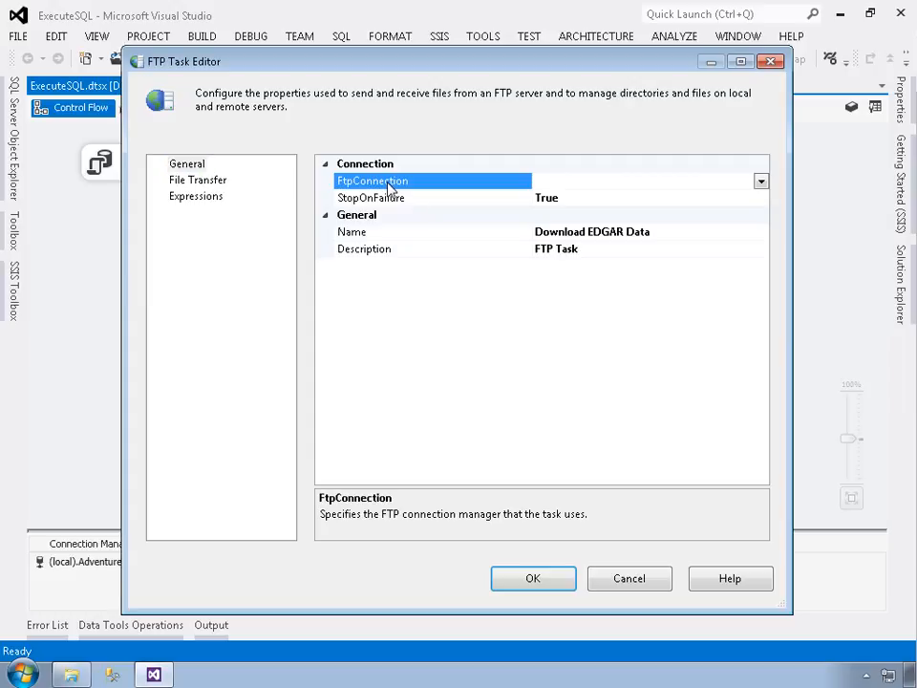
click(761, 181)
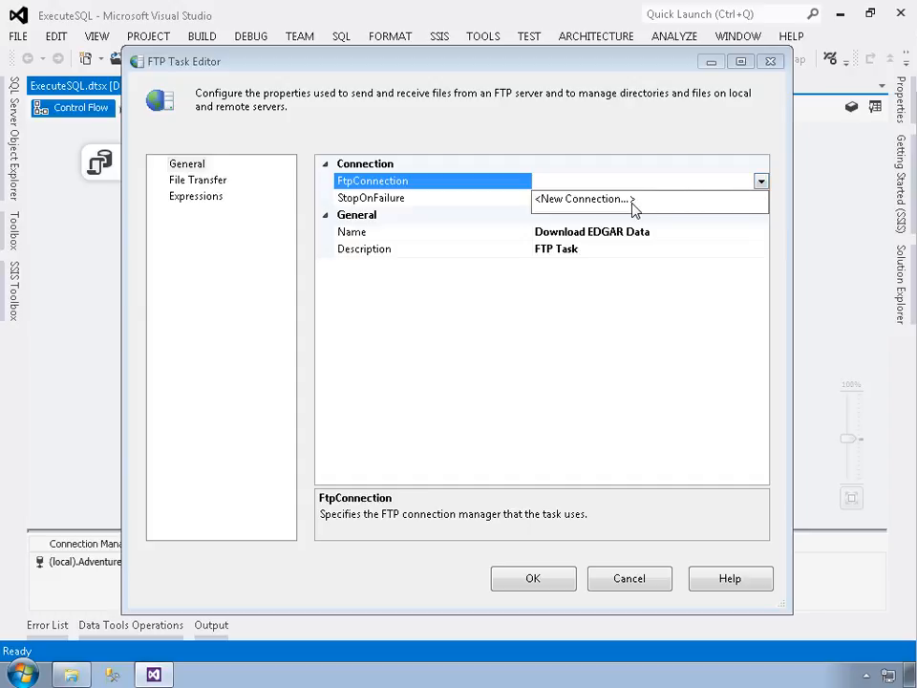
click(600, 201)
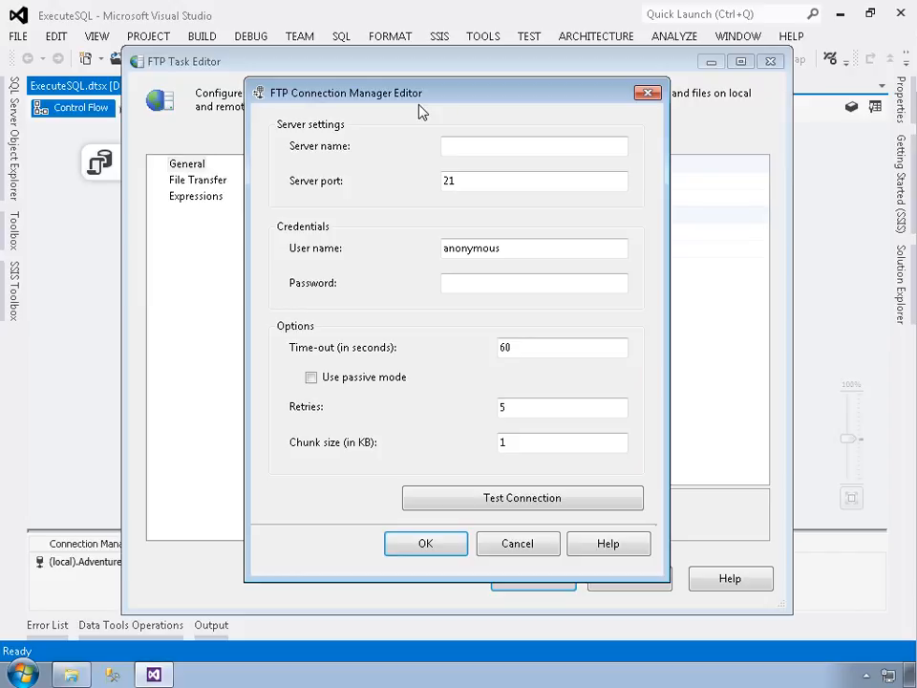
click(487, 146)
text(ftp.sec.gov)
key(Tab)
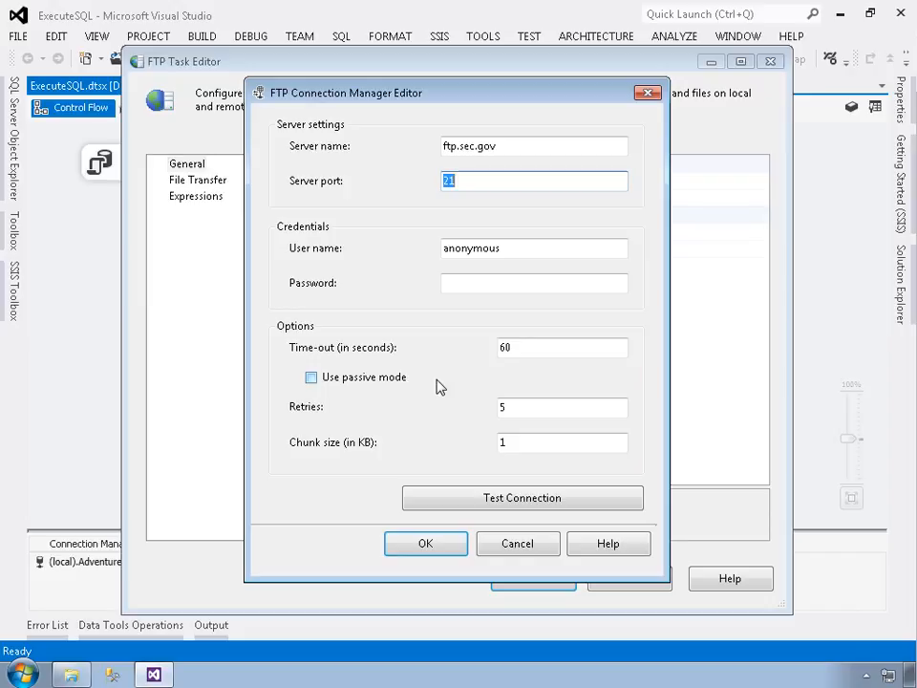
Test the FTP server connection and accept the connection manager settings
click(507, 502)
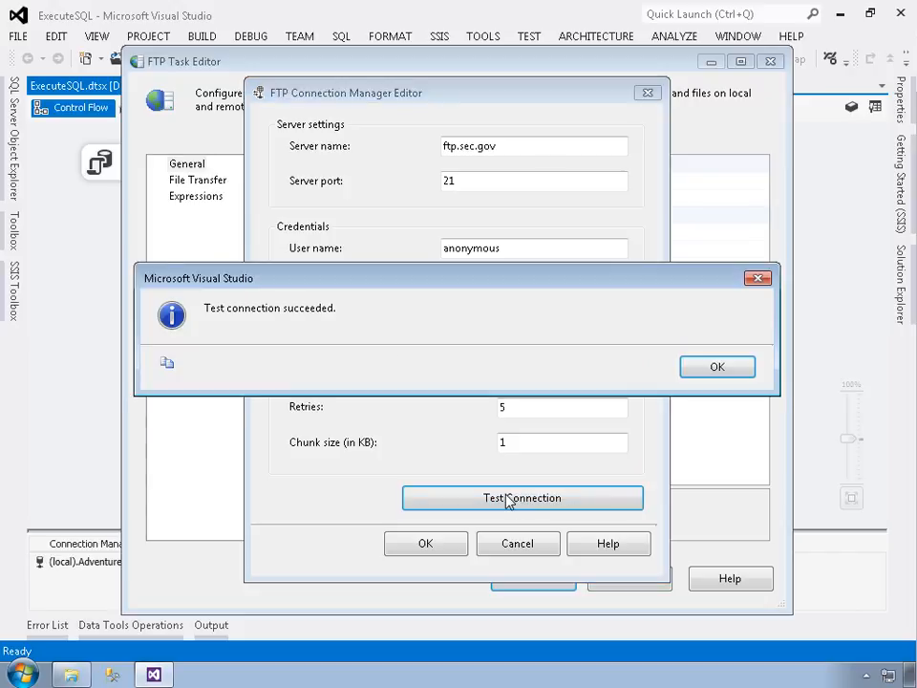
click(707, 368)
click(421, 543)
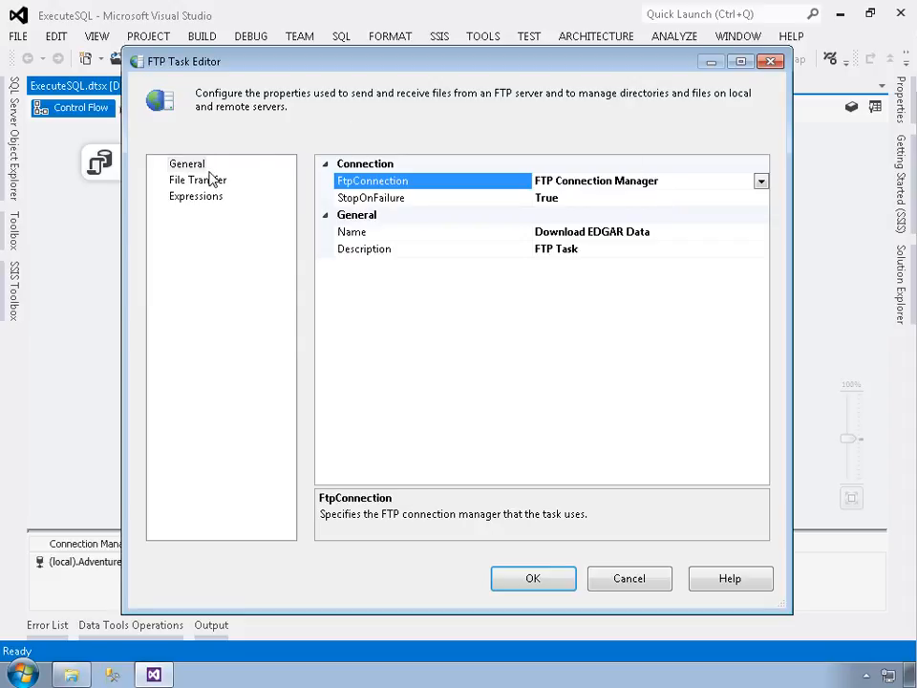
Set the FTP task's file transfer operation to Receive files
click(201, 182)
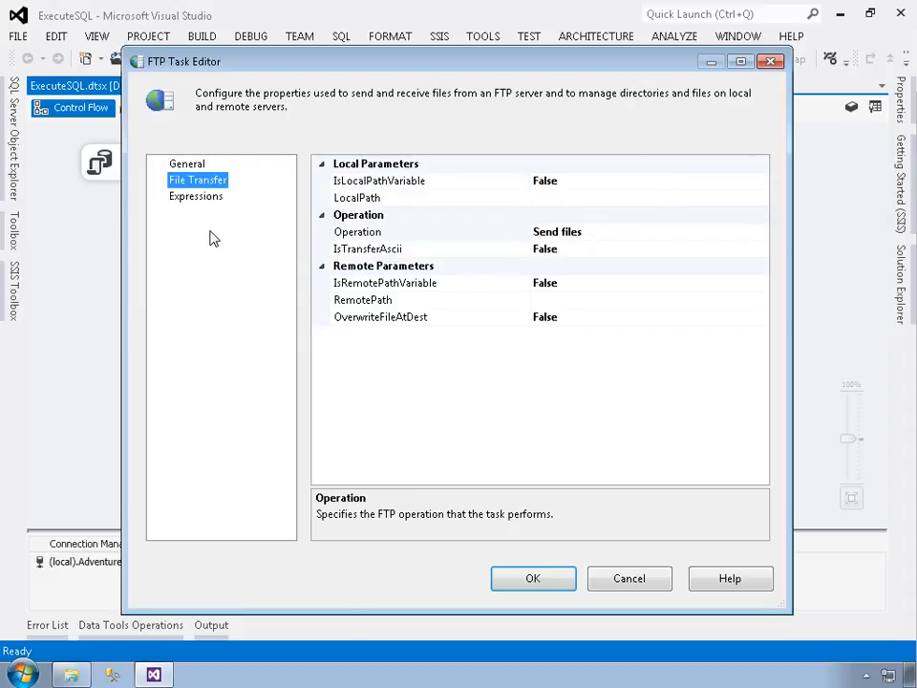
click(363, 234)
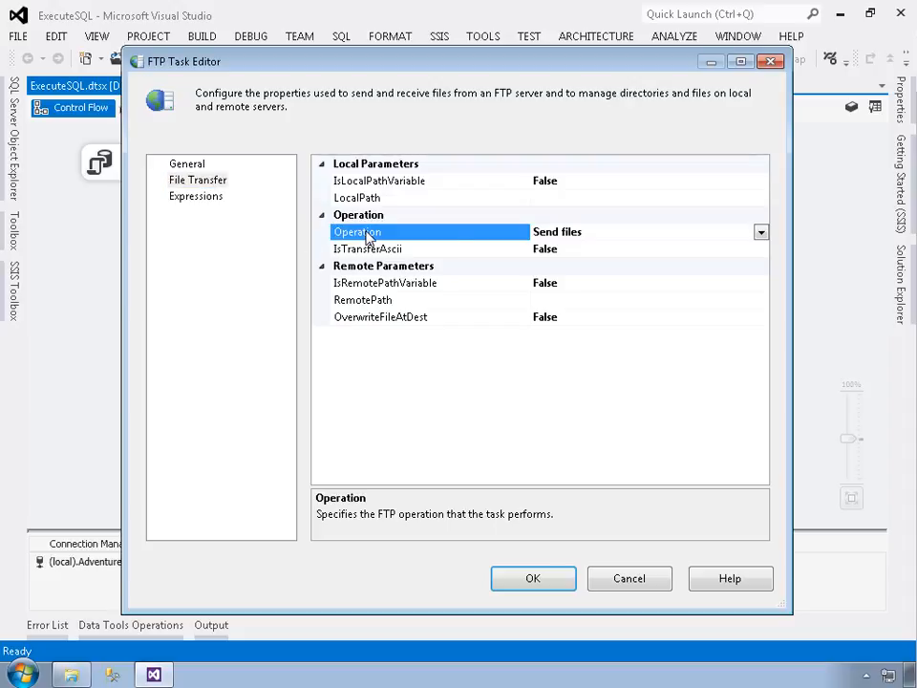
click(761, 232)
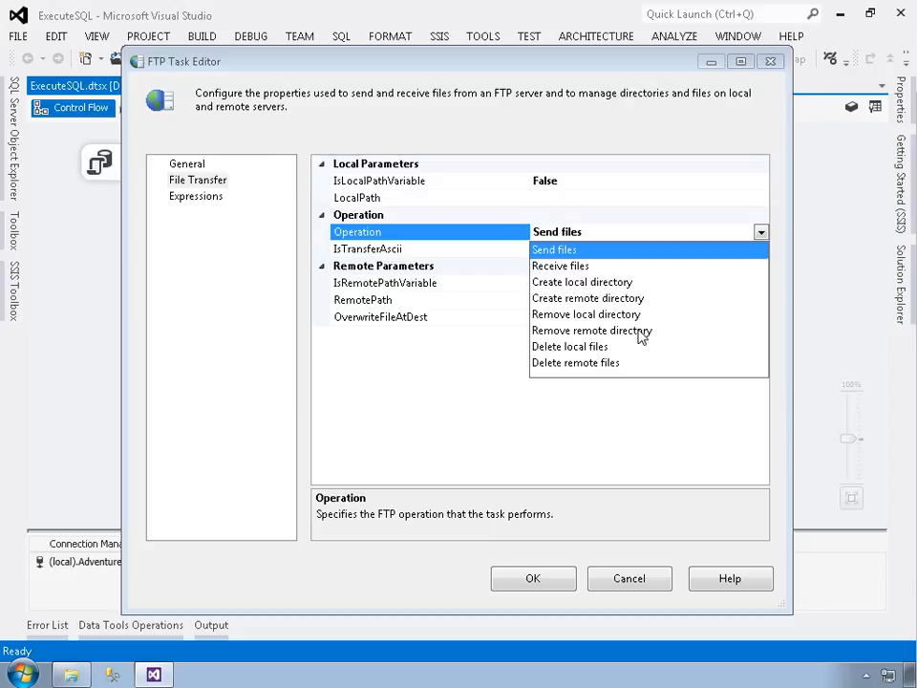
click(580, 267)
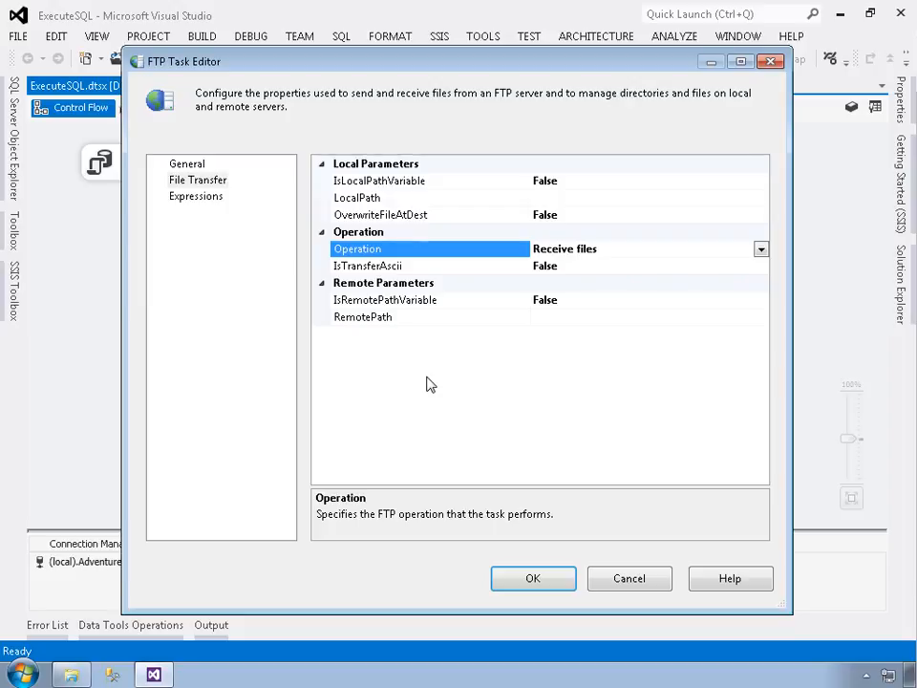
Set the task's LocalPath to a new file connection that uses the existing folder C:\Staging
click(370, 205)
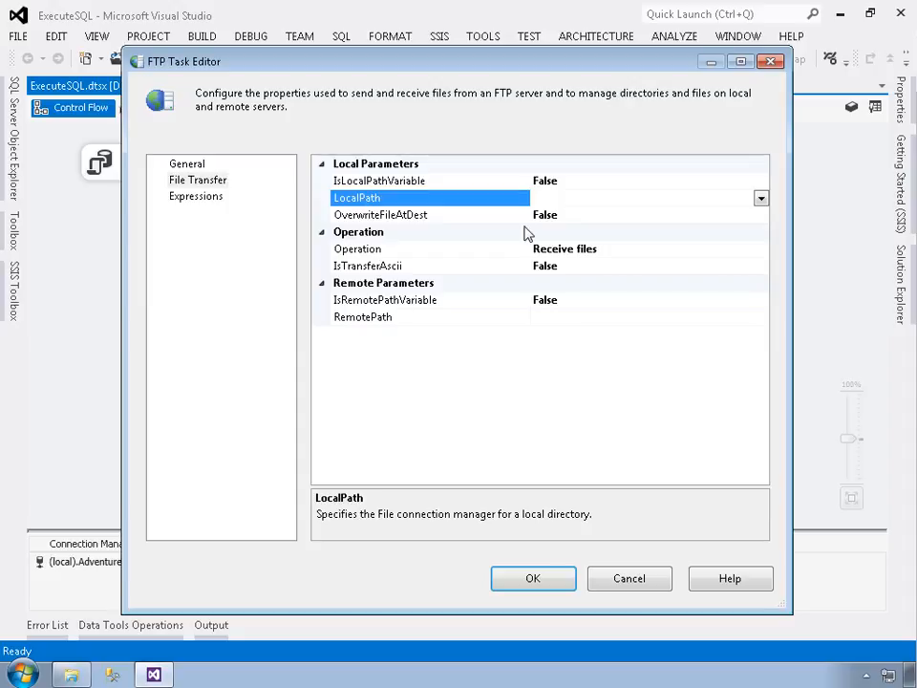
click(760, 199)
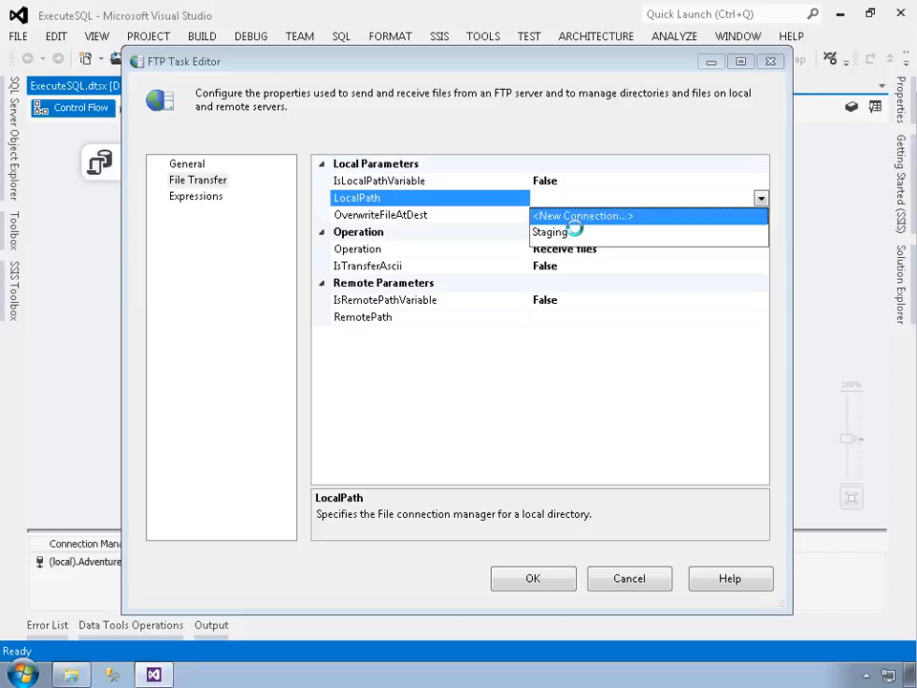
click(563, 217)
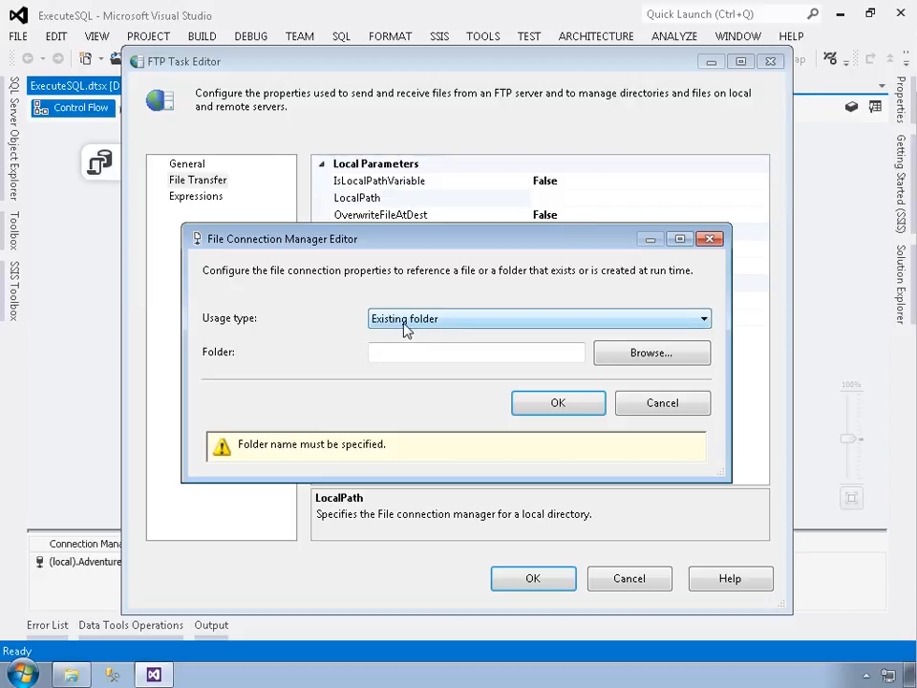
click(661, 361)
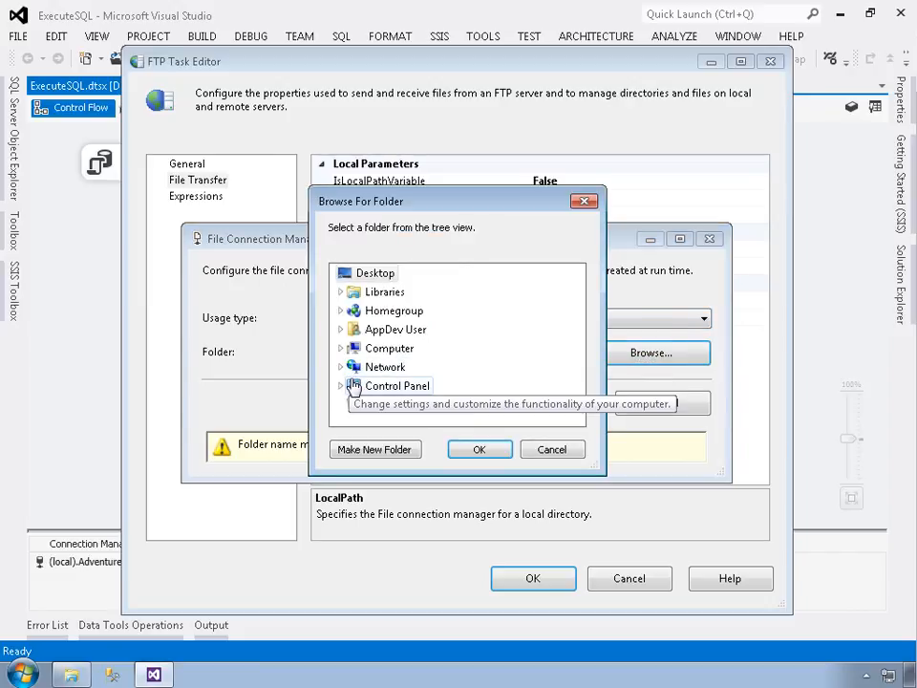
click(341, 348)
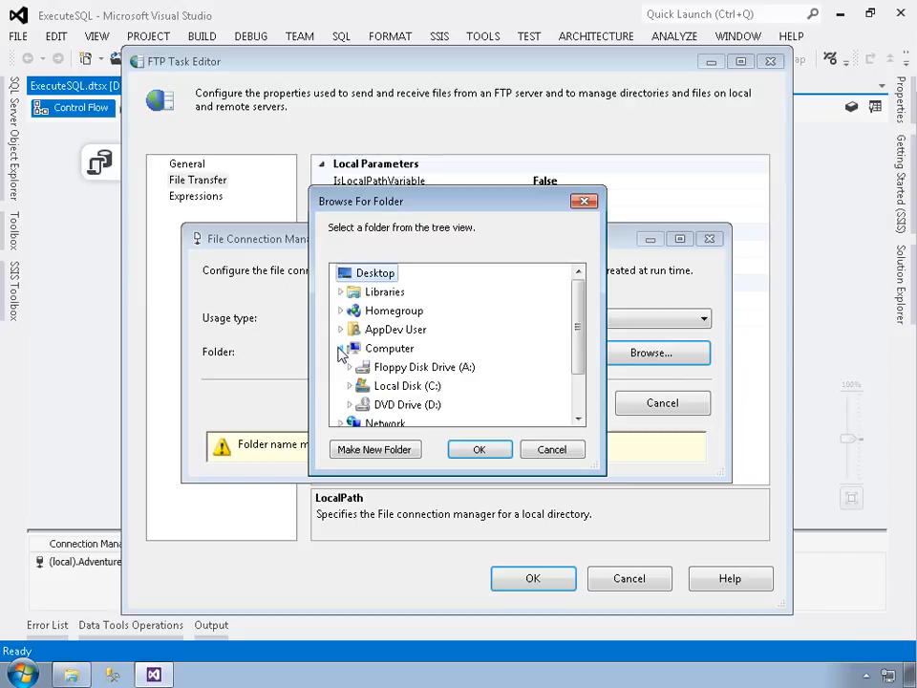
click(350, 387)
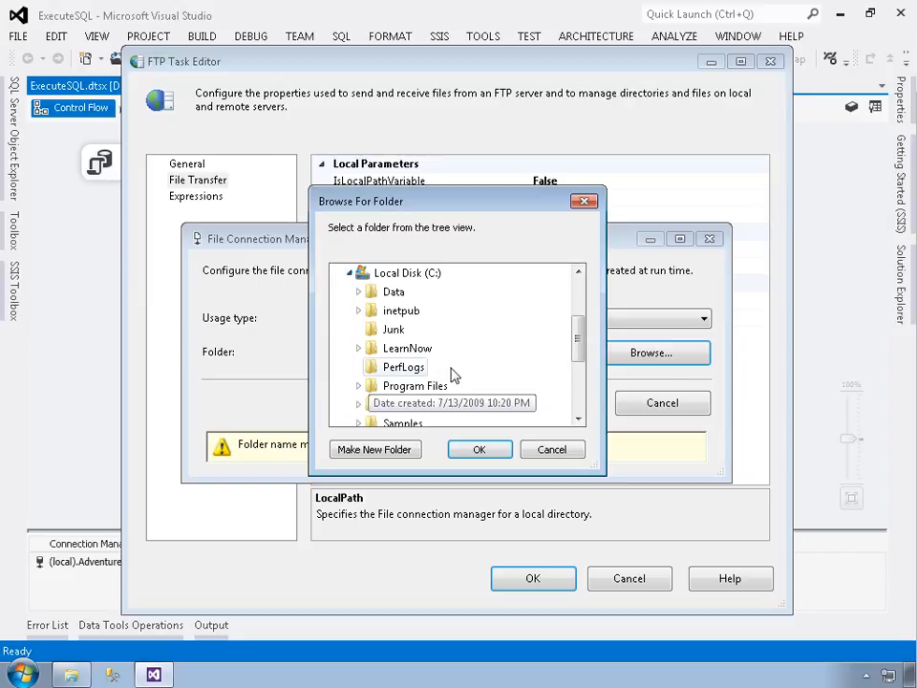
scroll(435, 376, down, 2)
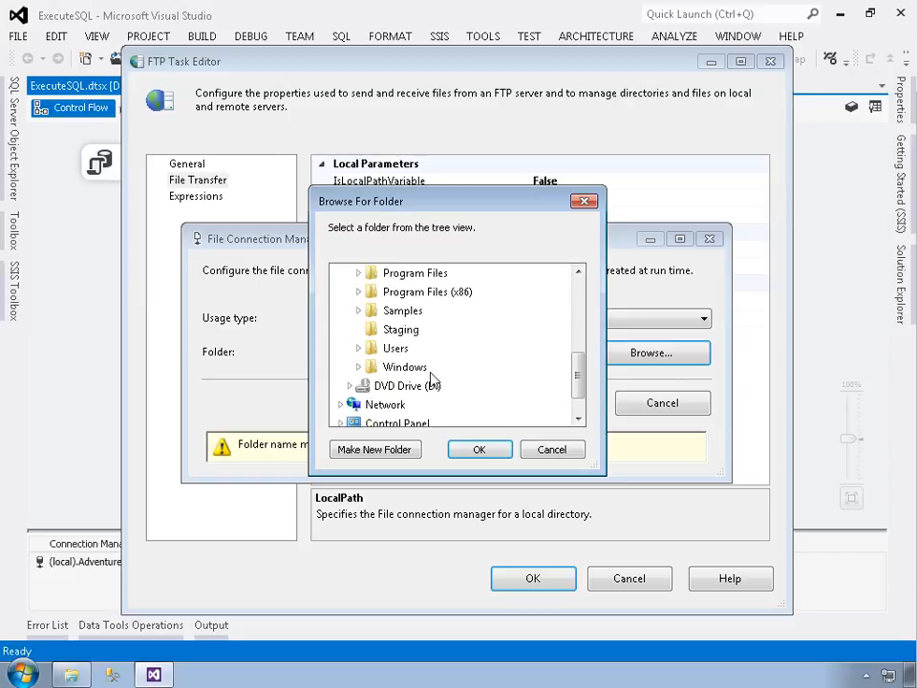
click(401, 329)
click(480, 449)
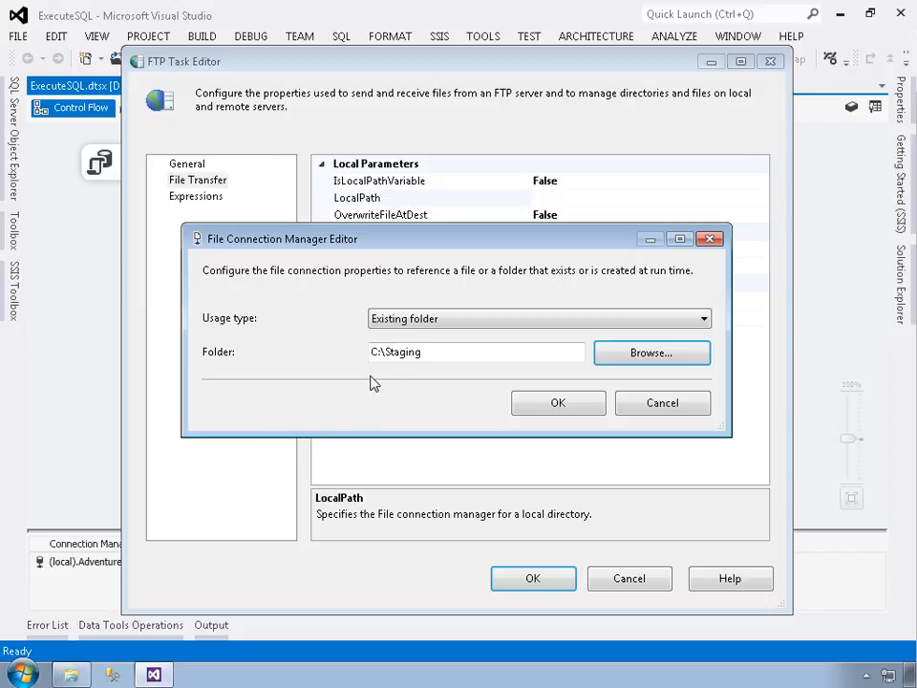
click(427, 324)
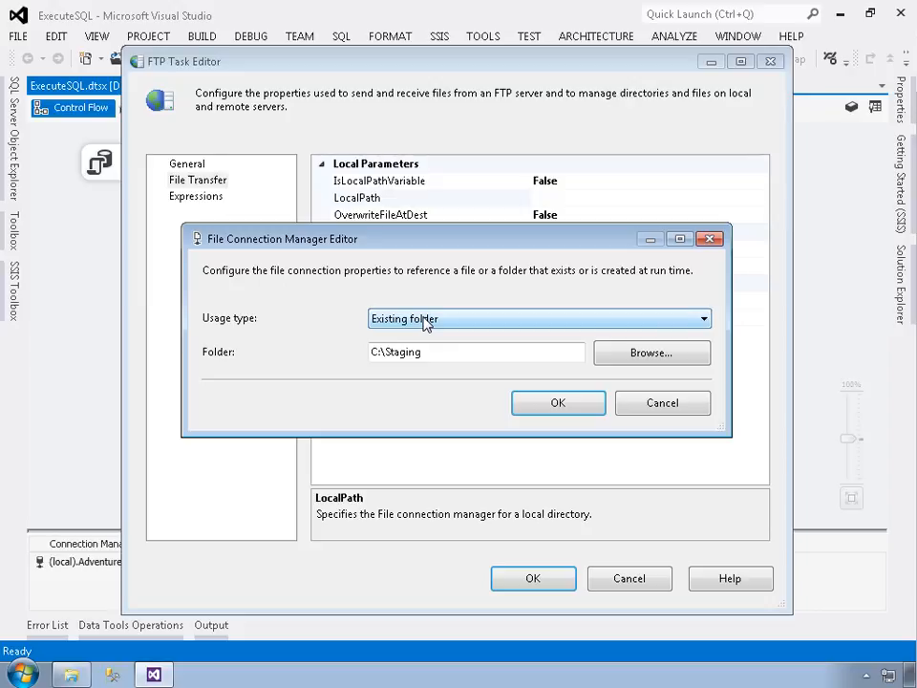
click(556, 404)
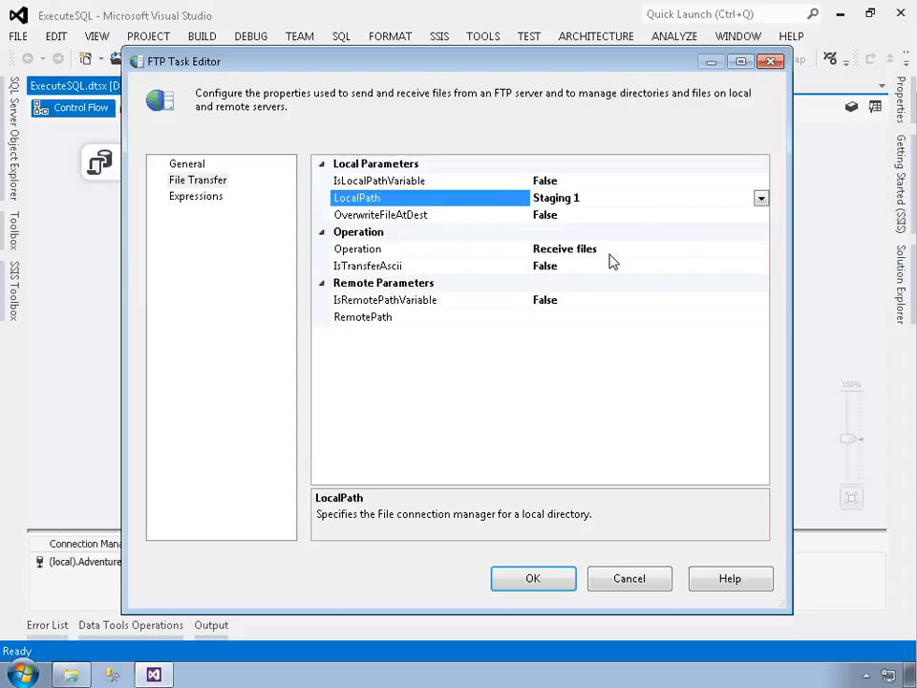
click(380, 323)
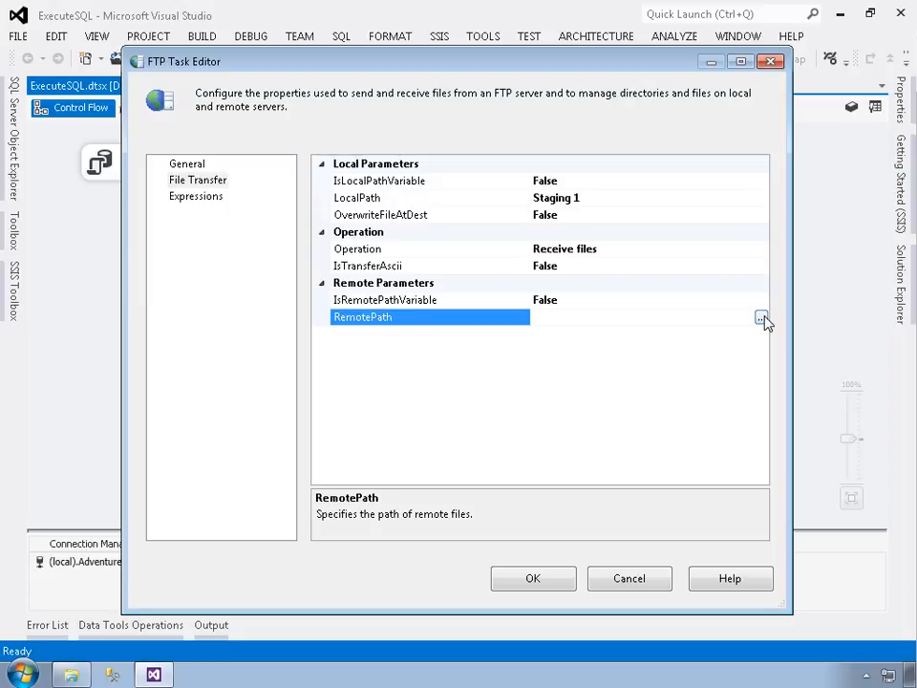
click(761, 318)
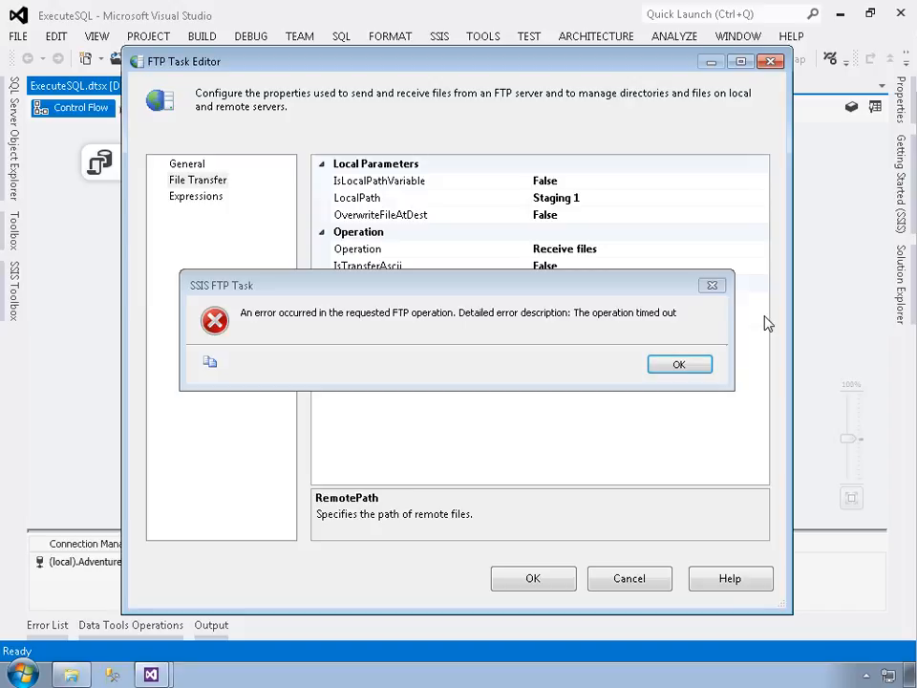
click(690, 367)
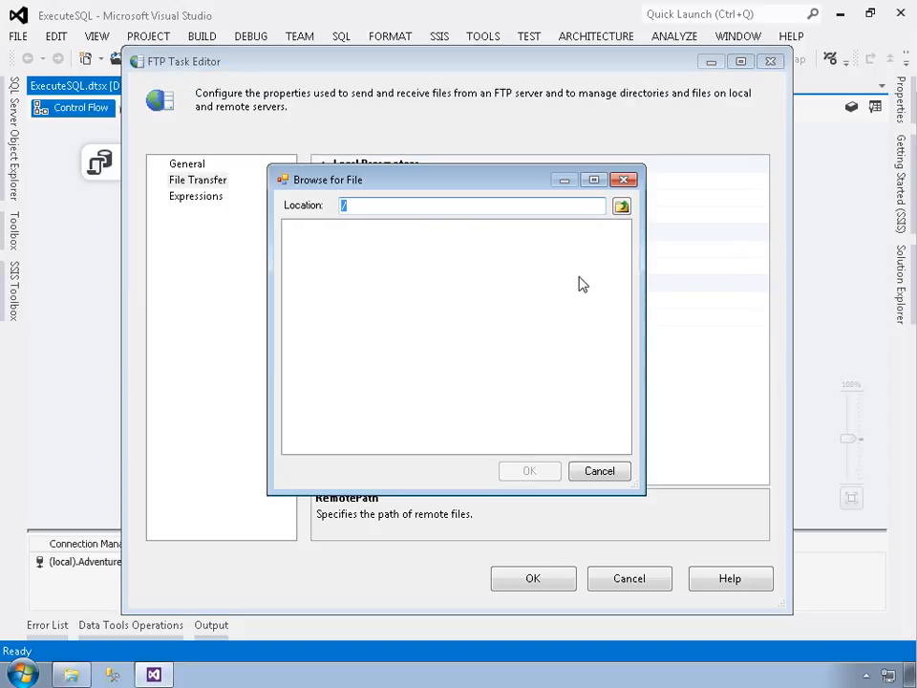
click(602, 471)
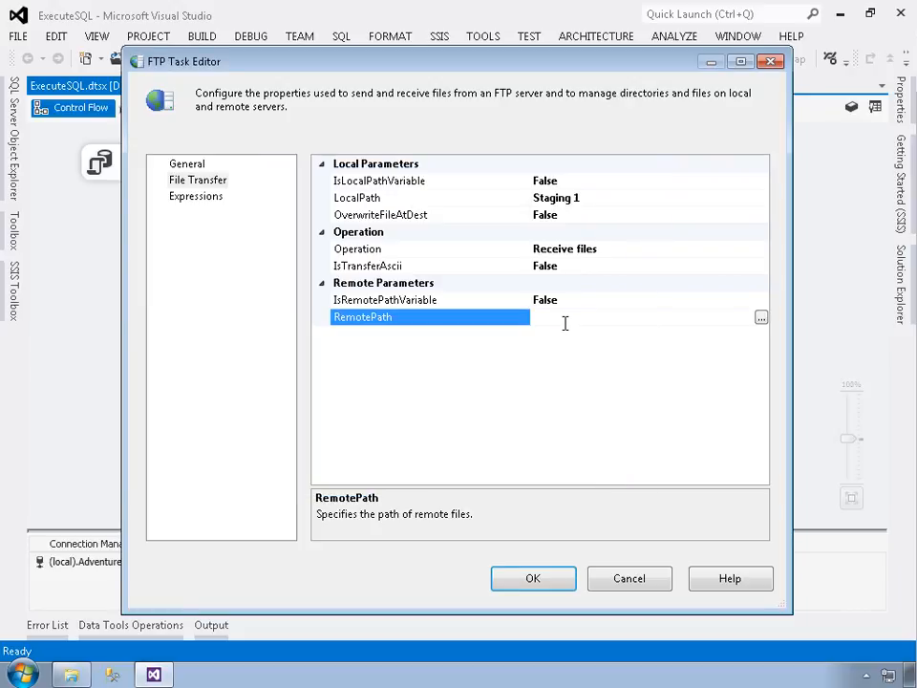
Set the RemotePath to /edgar/full-index/*.zip and accept the FTP task settings
text(/edgar/full-index/*.zip)
click(549, 588)
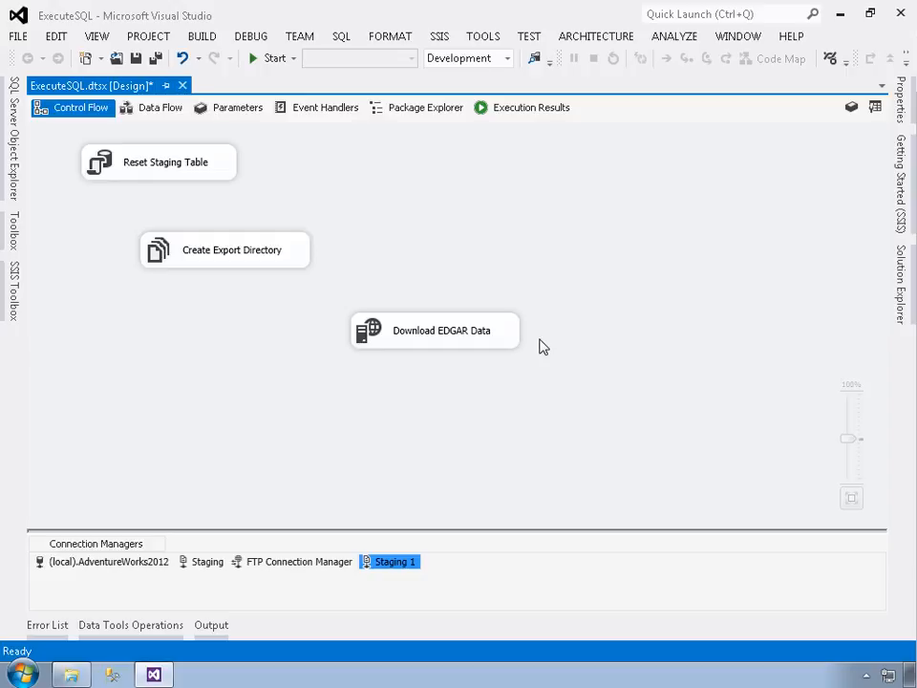
Execute the Download EDGAR Data task and allow SSIS Debug Host access through Windows Firewall on public networks
right_click(471, 340)
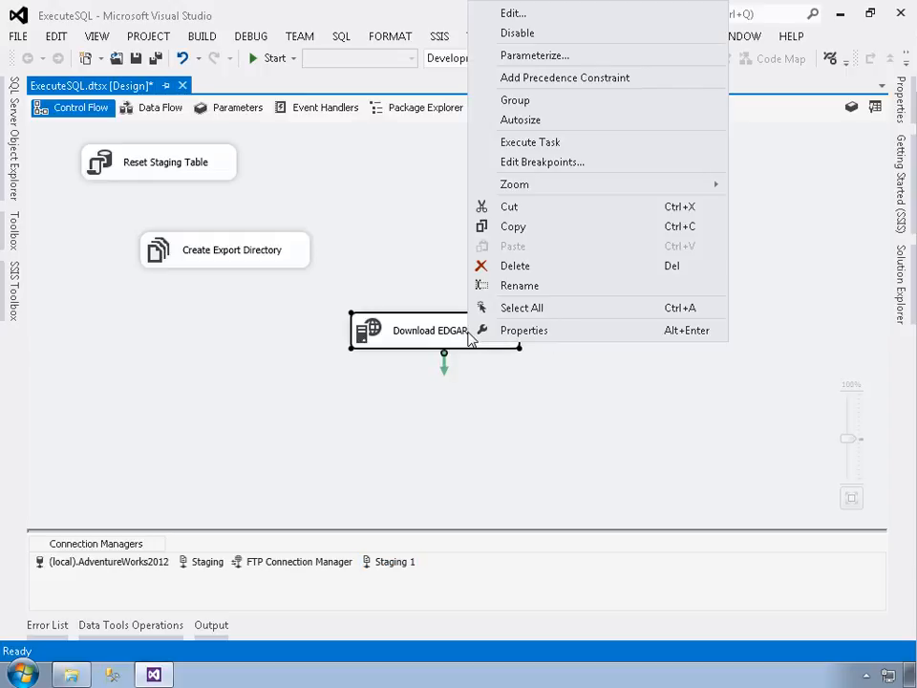
click(530, 144)
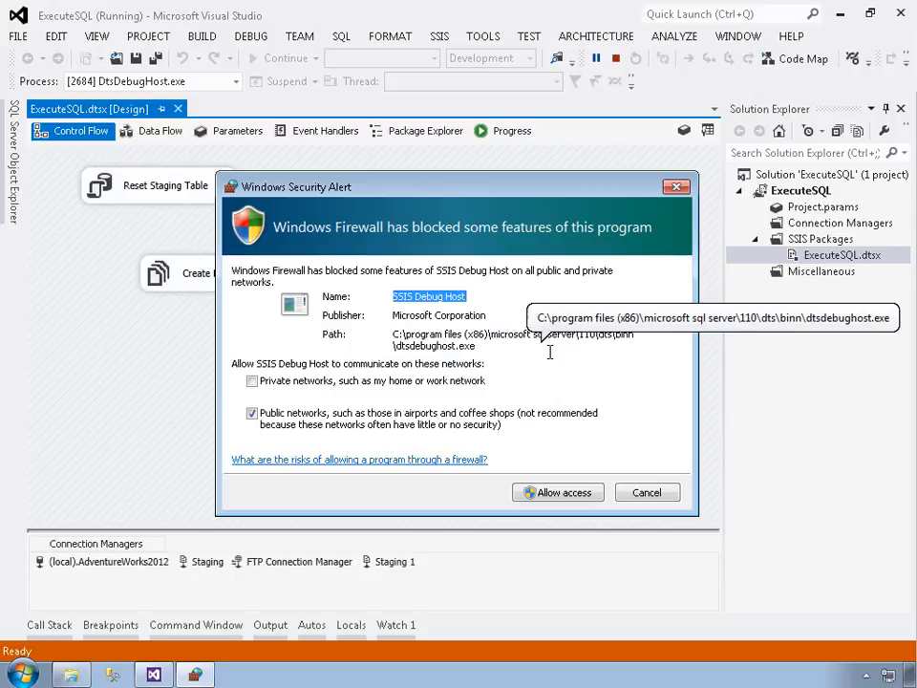
click(560, 494)
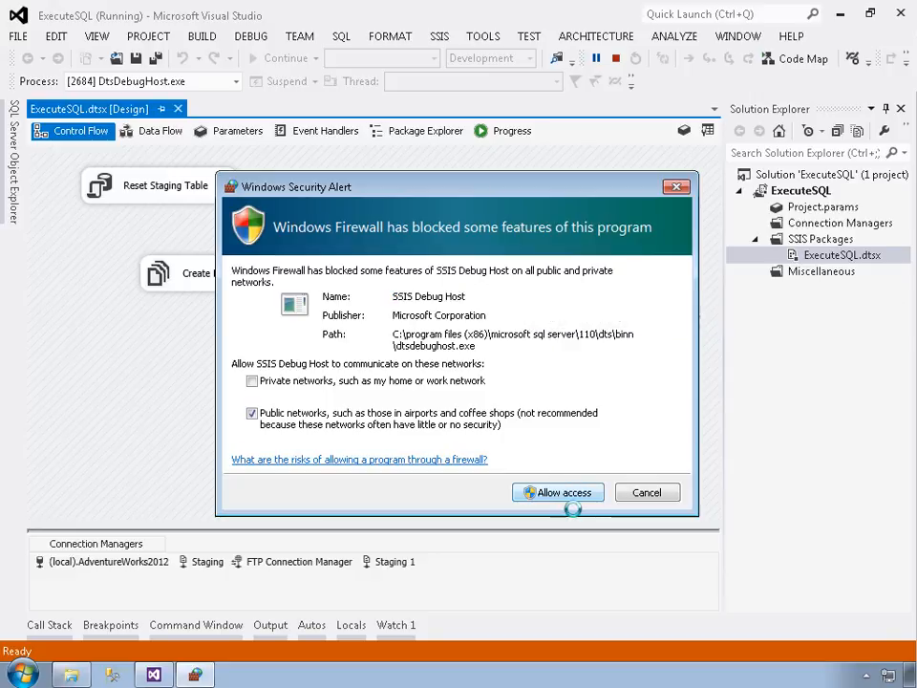
click(562, 497)
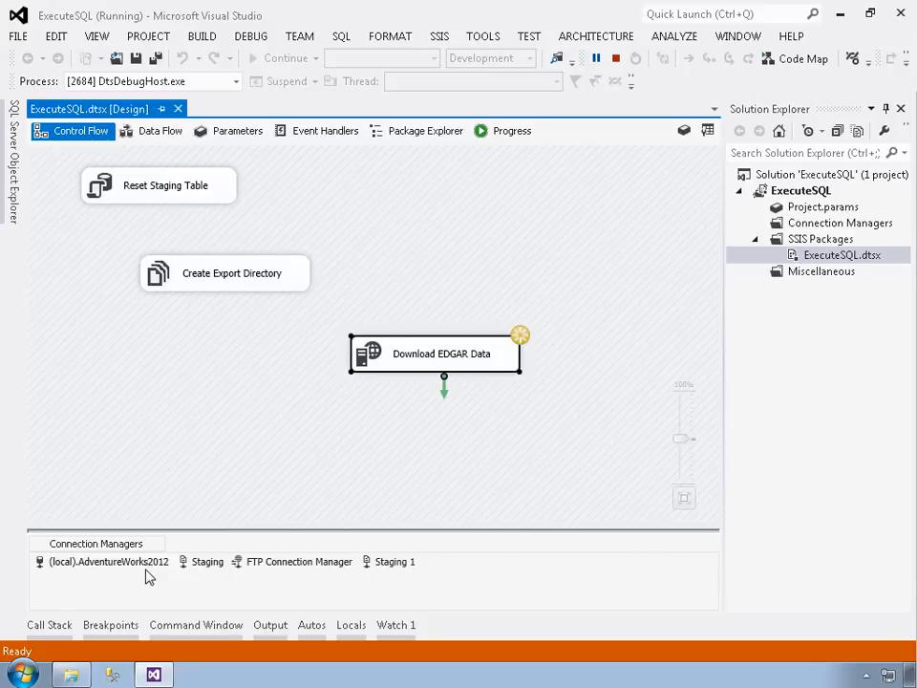
Switch to Windows Explorer and open C:\Staging to check the downloaded zip files and their sizes, along with the task's execution status
click(74, 674)
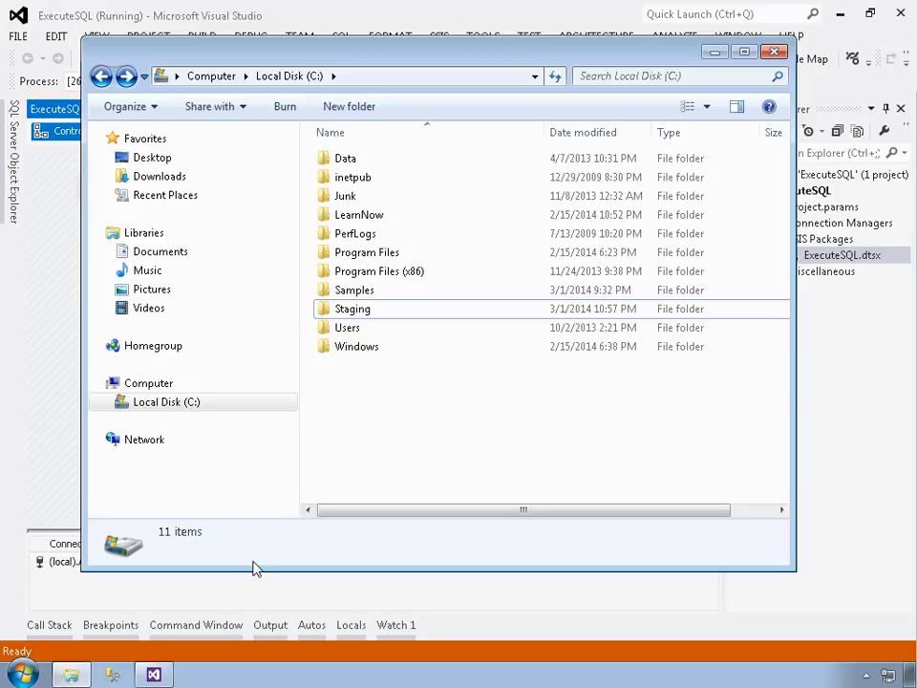
double_click(351, 309)
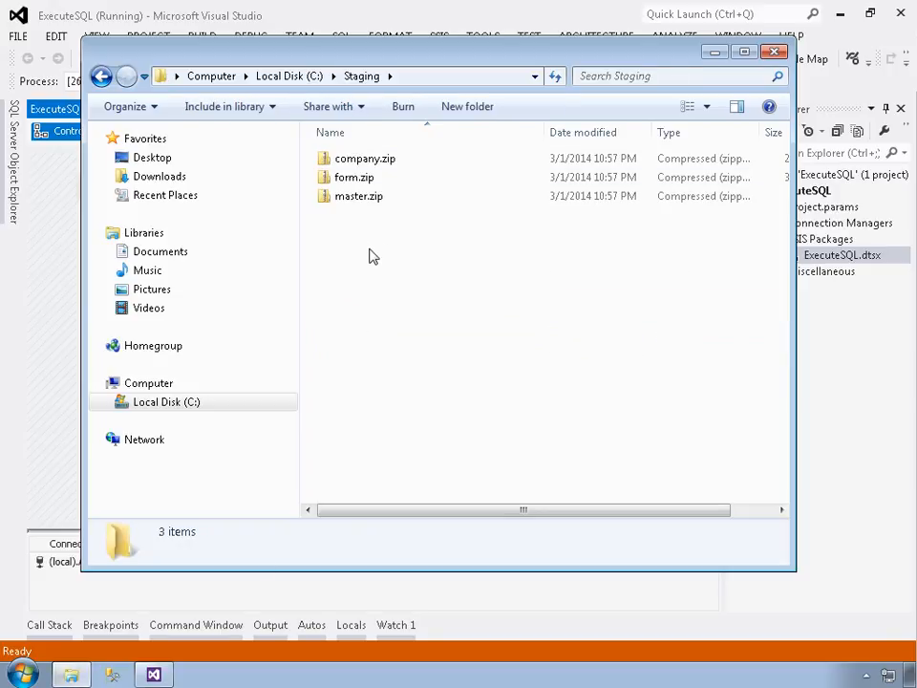
click(764, 518)
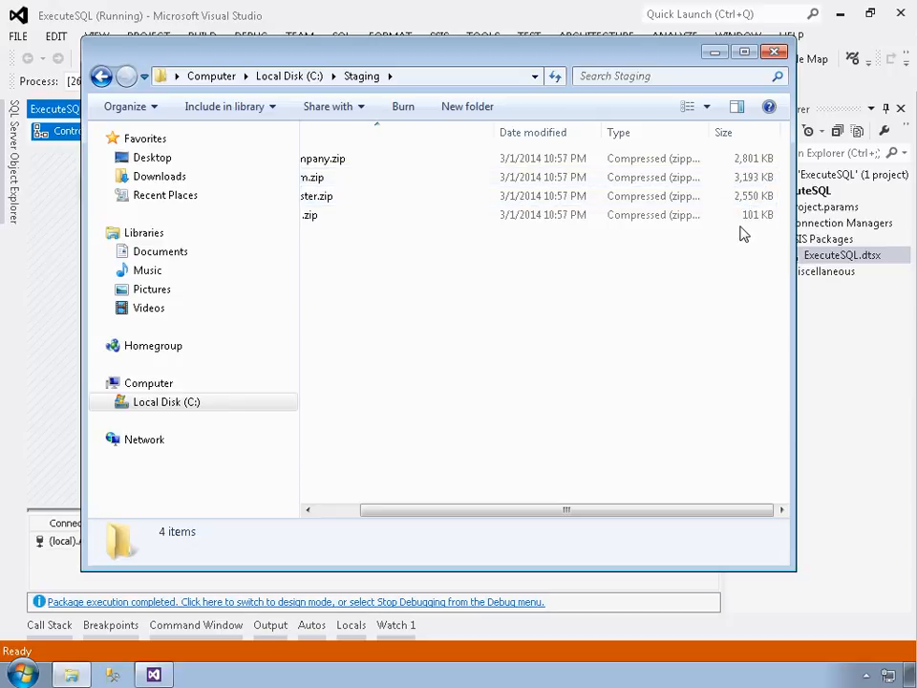
click(424, 18)
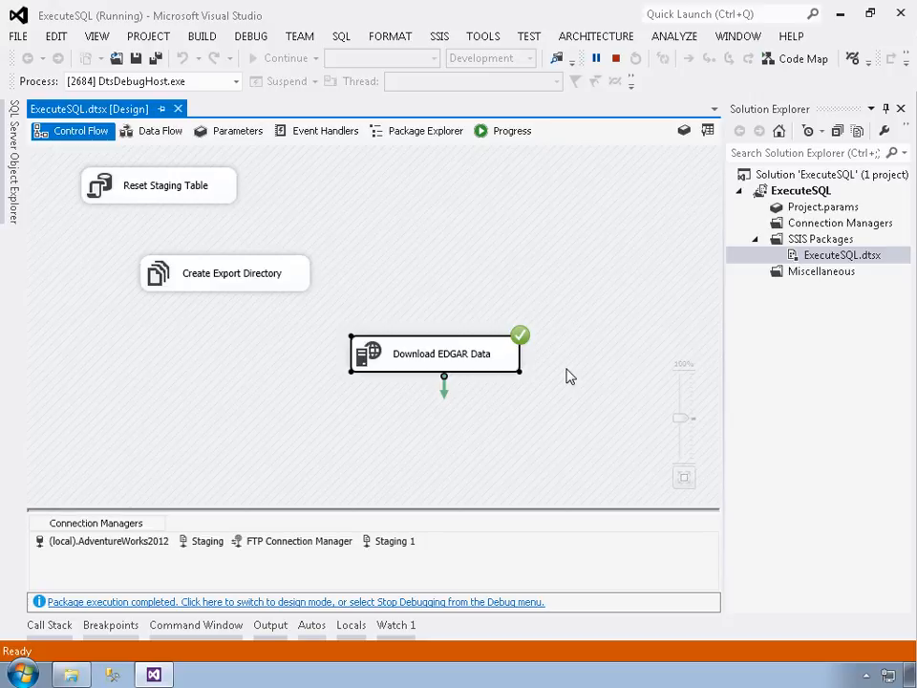
click(73, 675)
double_click(409, 57)
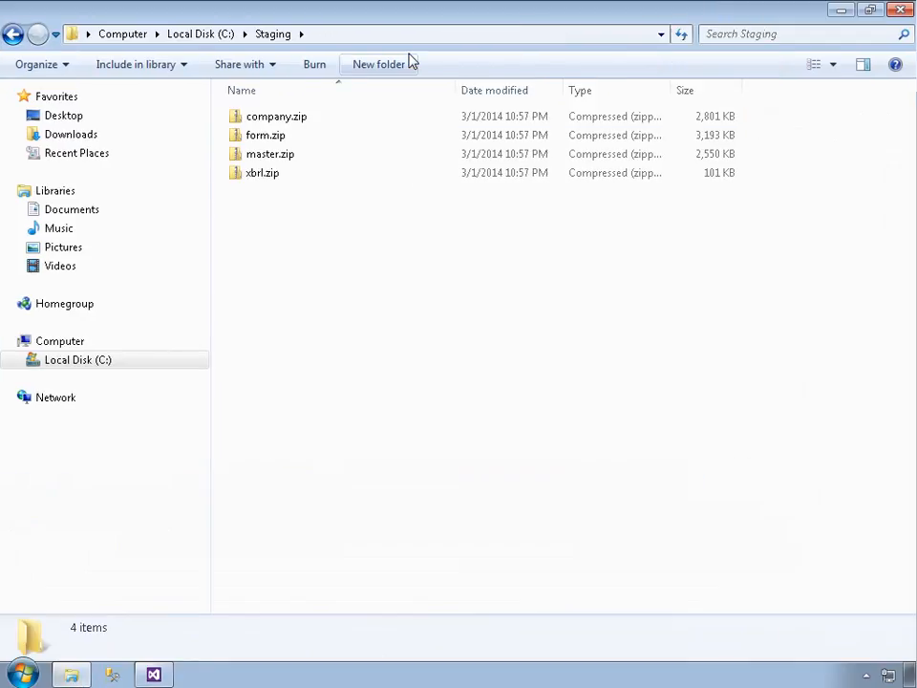